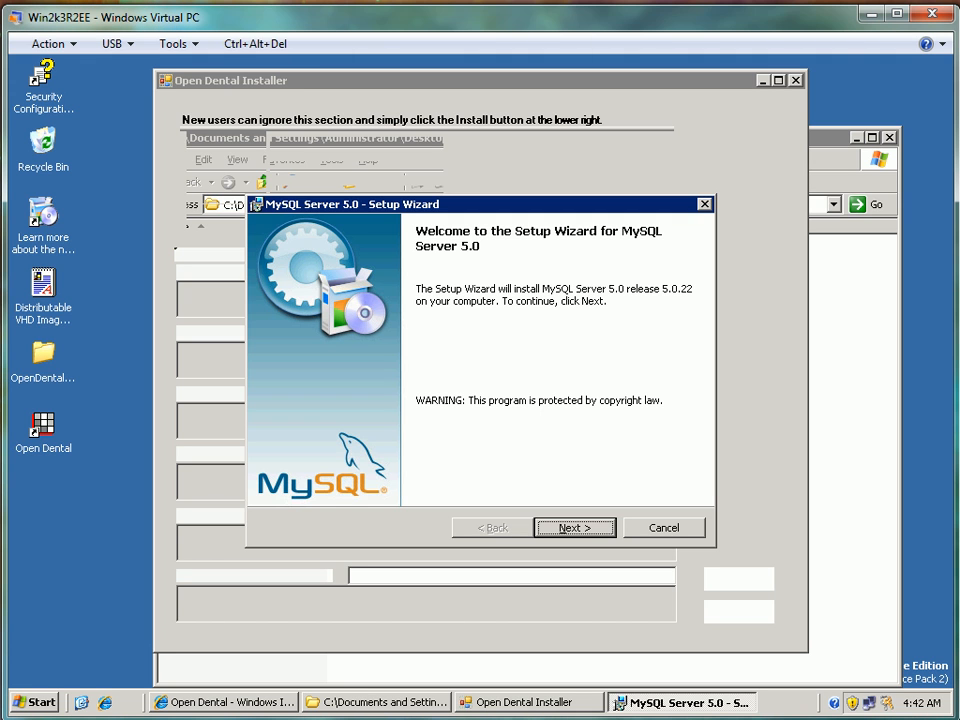
{"action": "left_click_drag", "start_coordinate": [42, 425], "coordinate": [307, 595]}
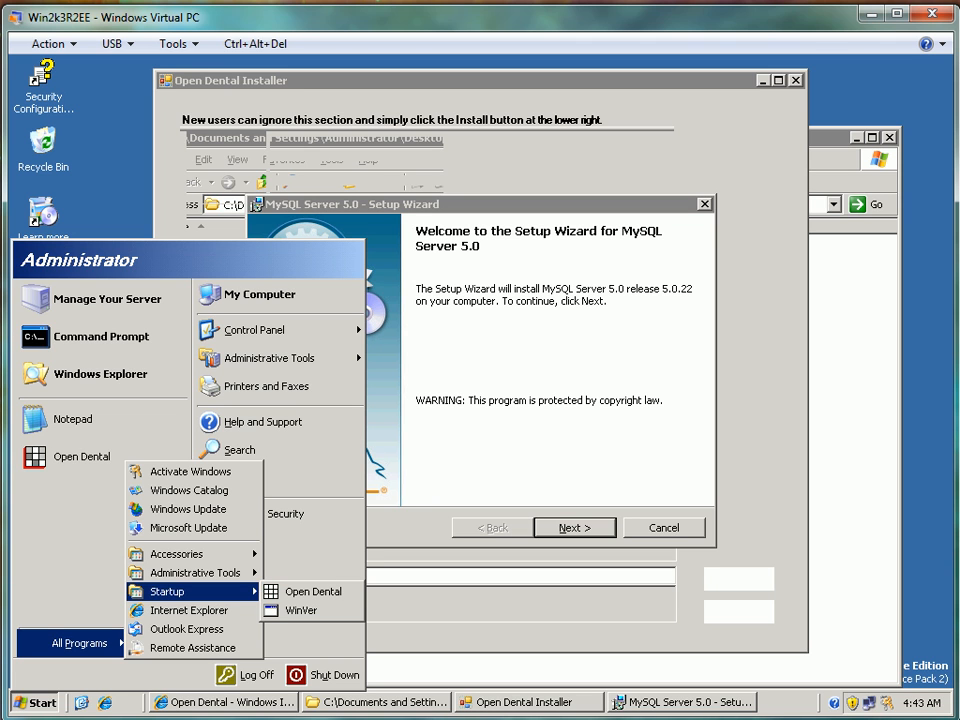
{"action": "left_click", "coordinate": [557, 350]}
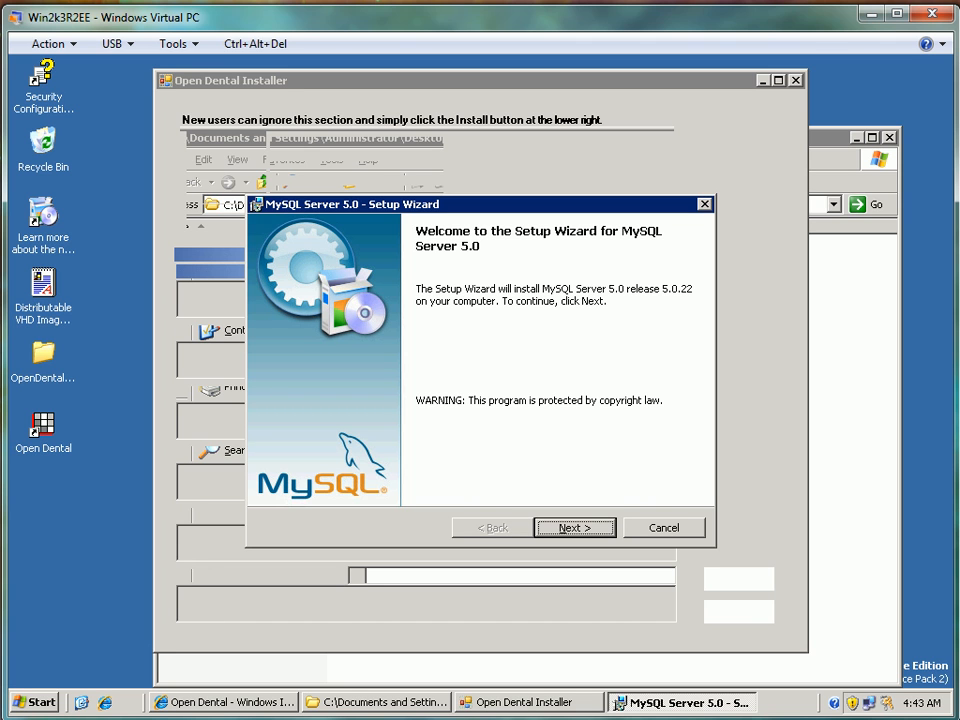
- Install MySQL Server 5.0 using the Typical setup type
{"action": "key", "text": "Return"}
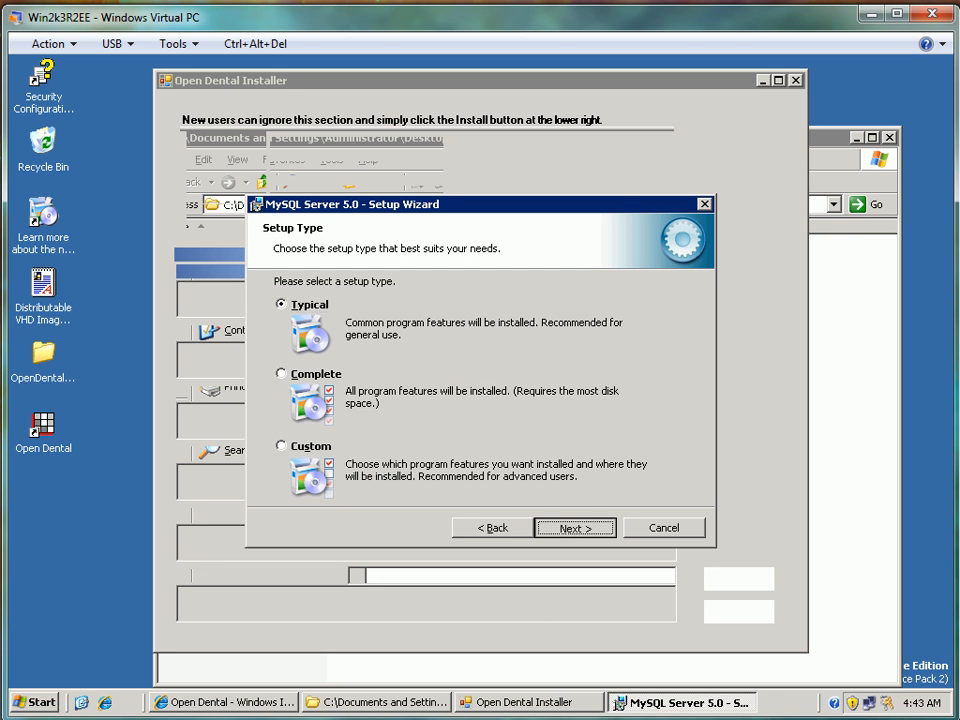
{"action": "key", "text": "Return"}
{"action": "key", "text": "Return"}
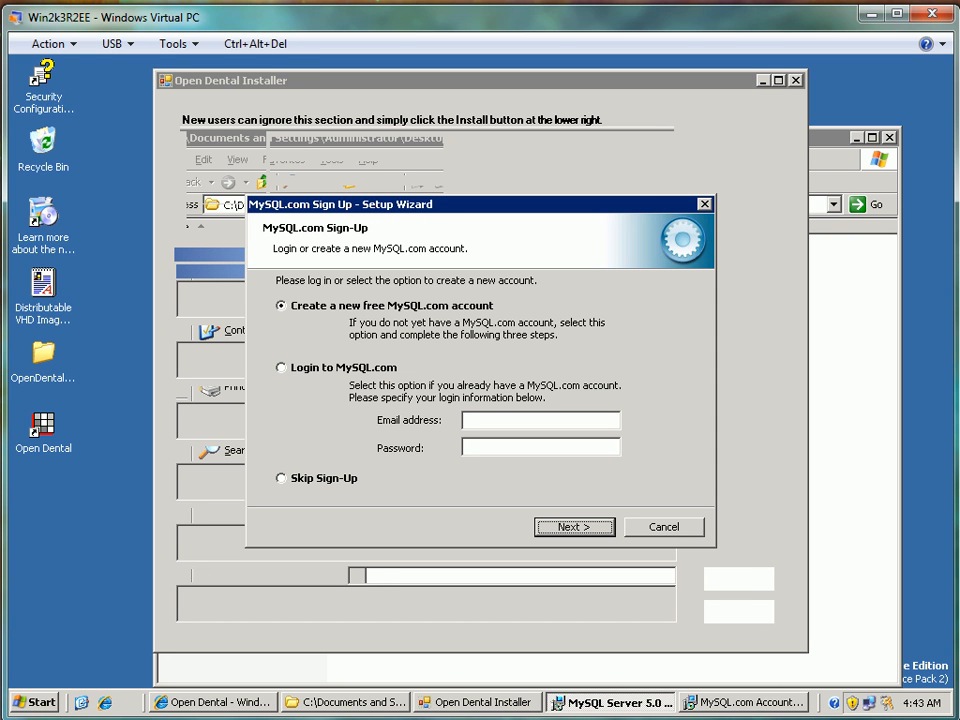
- Skip the MySQL.com sign-up and finish the MySQL setup wizard without configuring the server now
{"action": "left_click", "coordinate": [282, 478]}
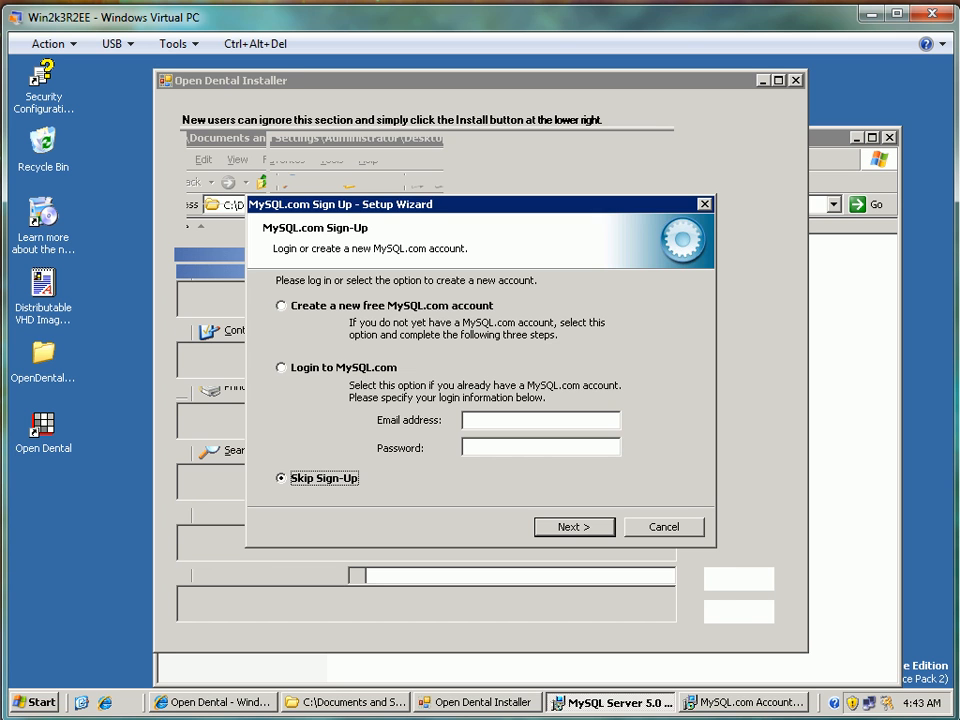
{"action": "key", "text": "Return"}
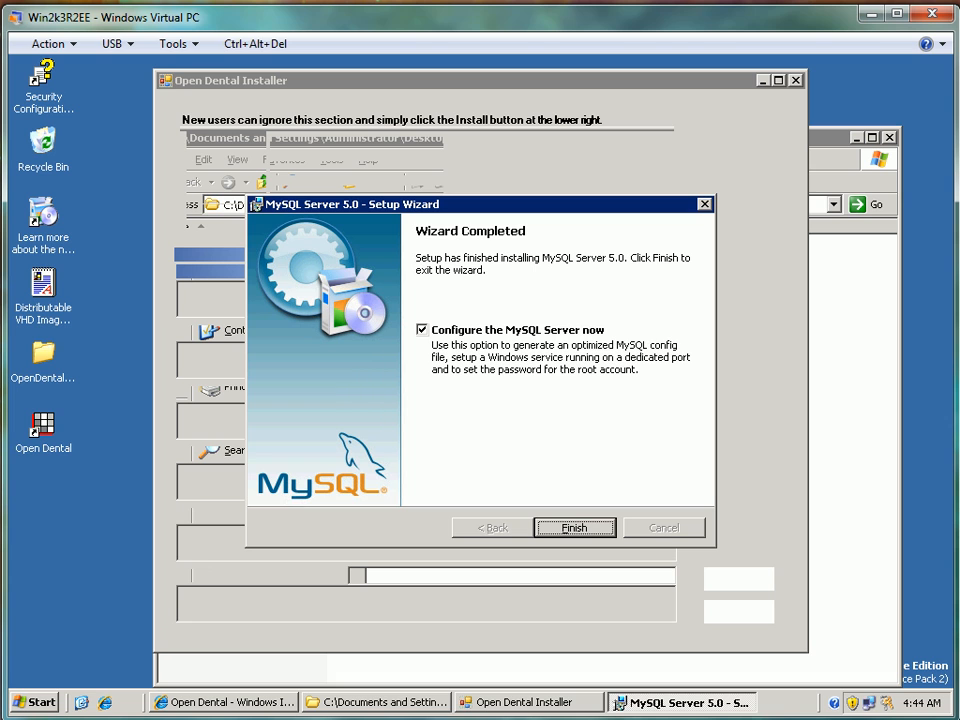
{"action": "left_click", "coordinate": [422, 330]}
{"action": "key", "text": "Return"}
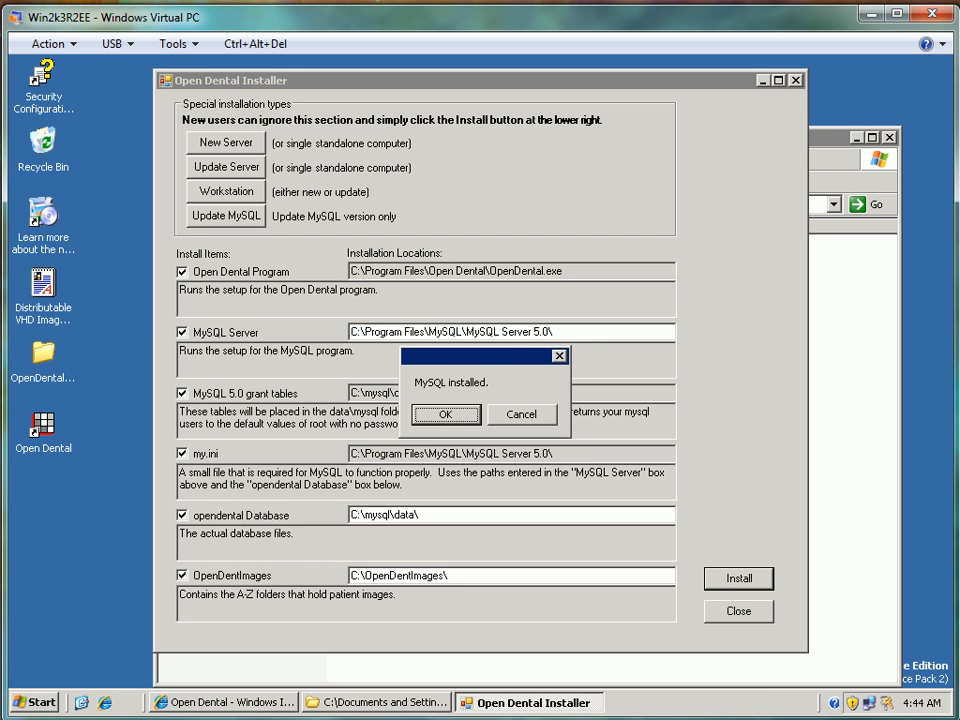
- Accept each remaining Open Dental installation stage, including the blank database and OpenDentImages folders, through to the end and close the installer
{"action": "key", "text": "Return"}
{"action": "key", "text": "Return"}
{"action": "key", "text": "Return"}
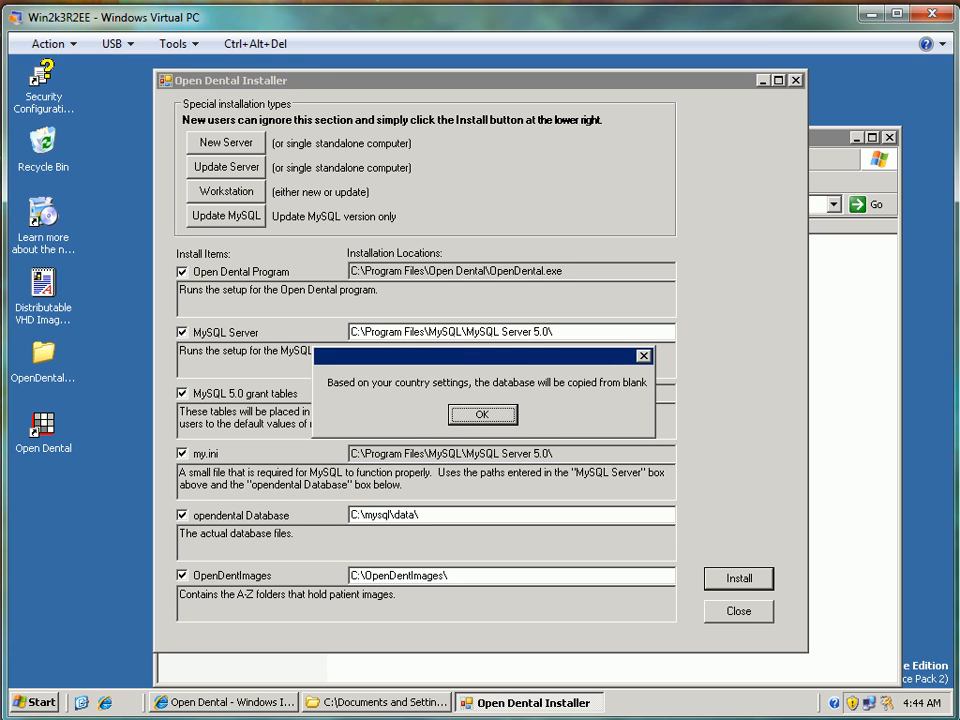
{"action": "key", "text": "Return"}
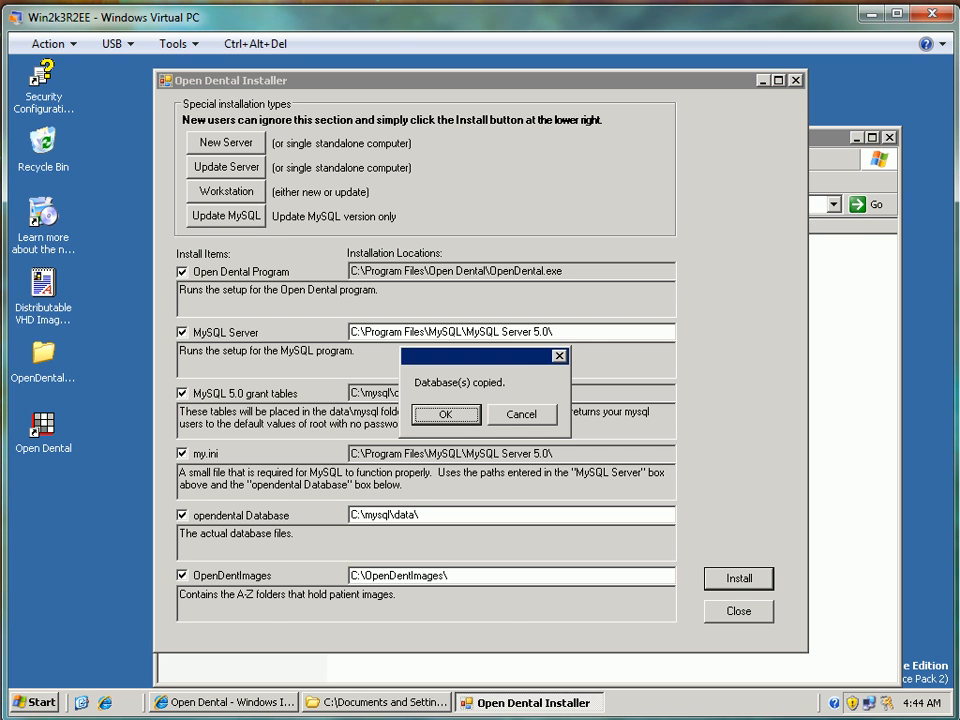
{"action": "key", "text": "Return"}
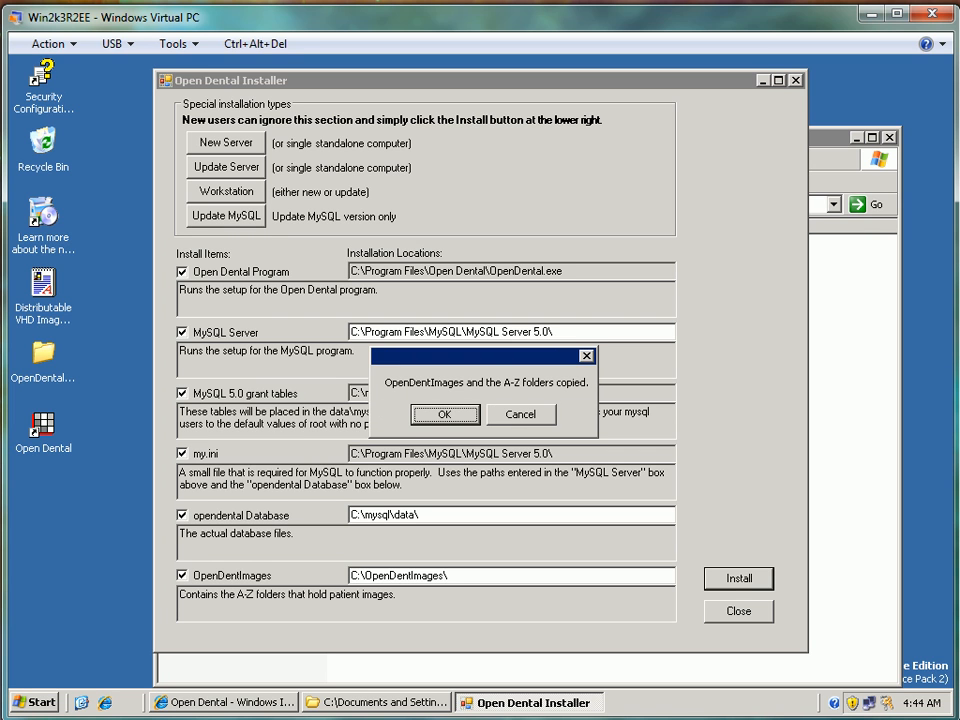
{"action": "left_click", "coordinate": [445, 415]}
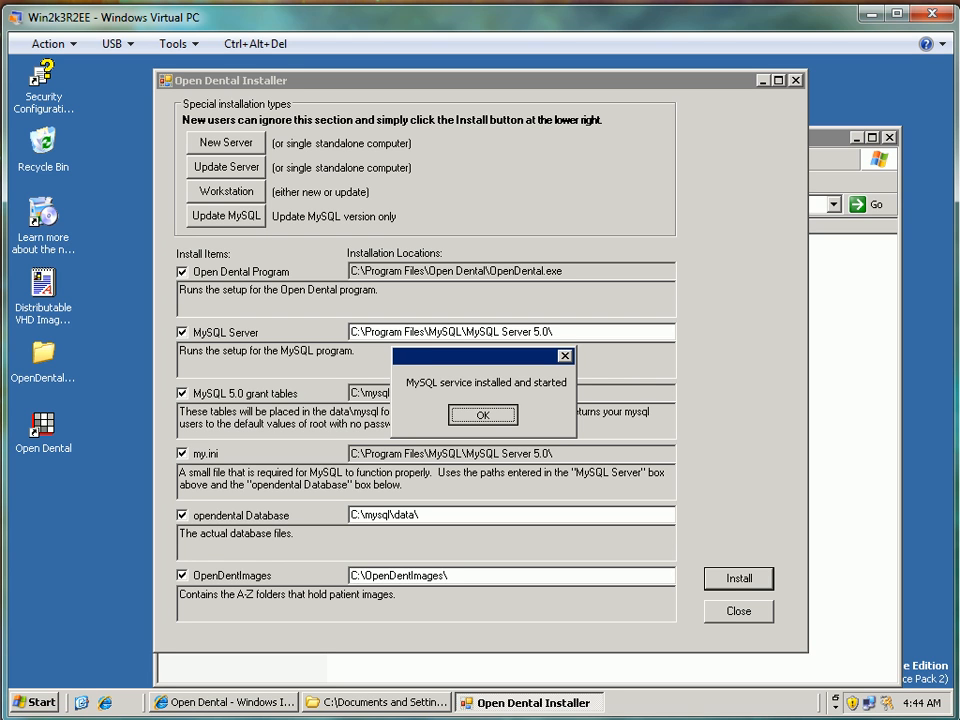
{"action": "key", "text": "Return"}
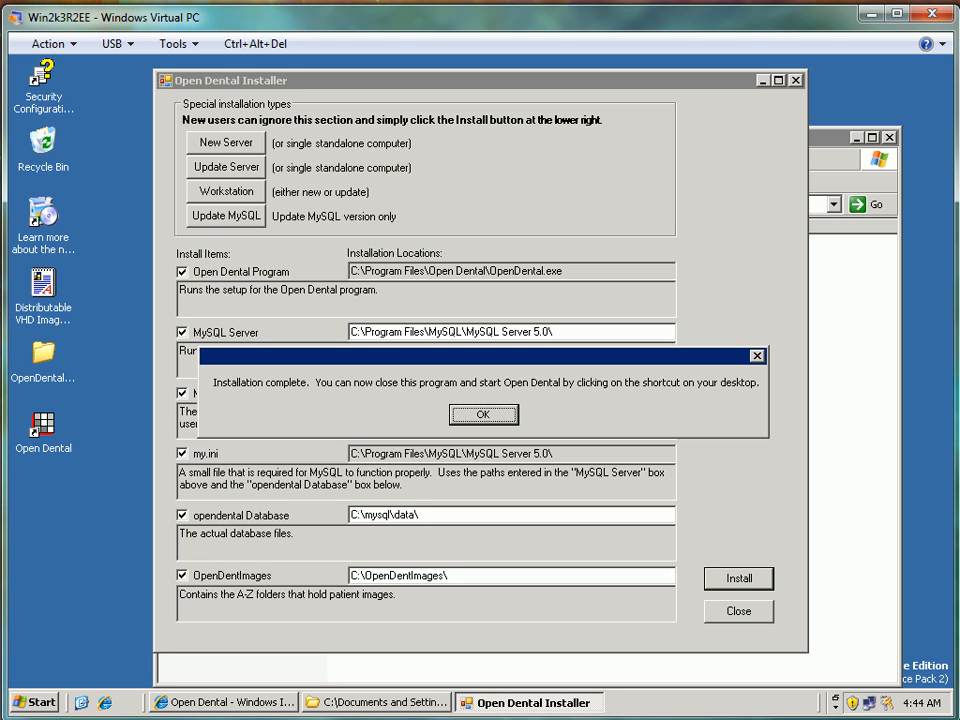
{"action": "key", "text": "Return"}
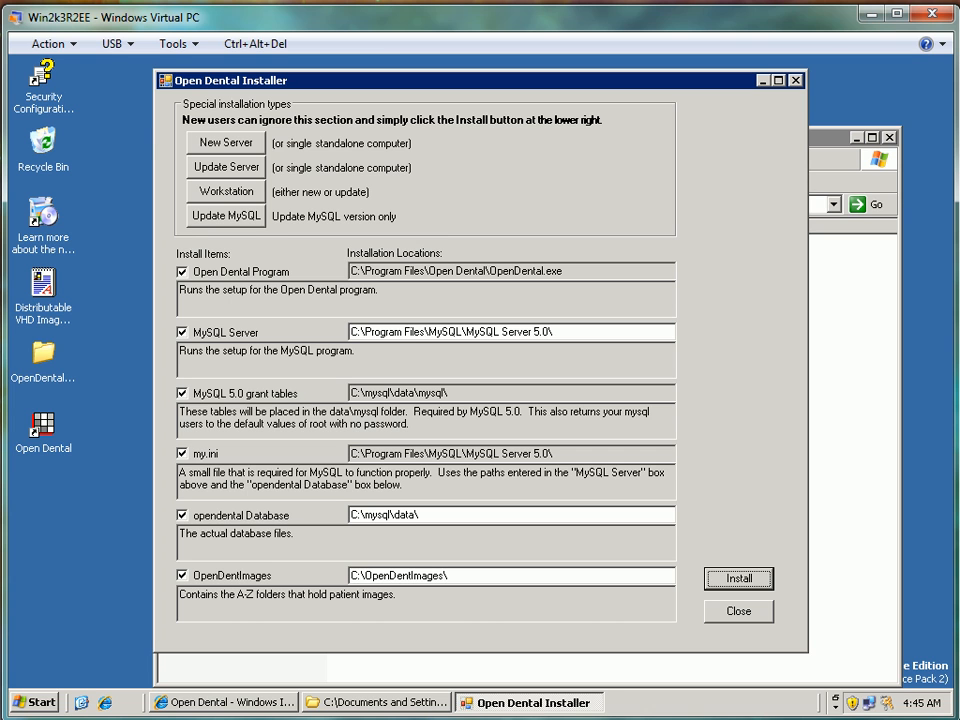
{"action": "left_click", "coordinate": [739, 611]}
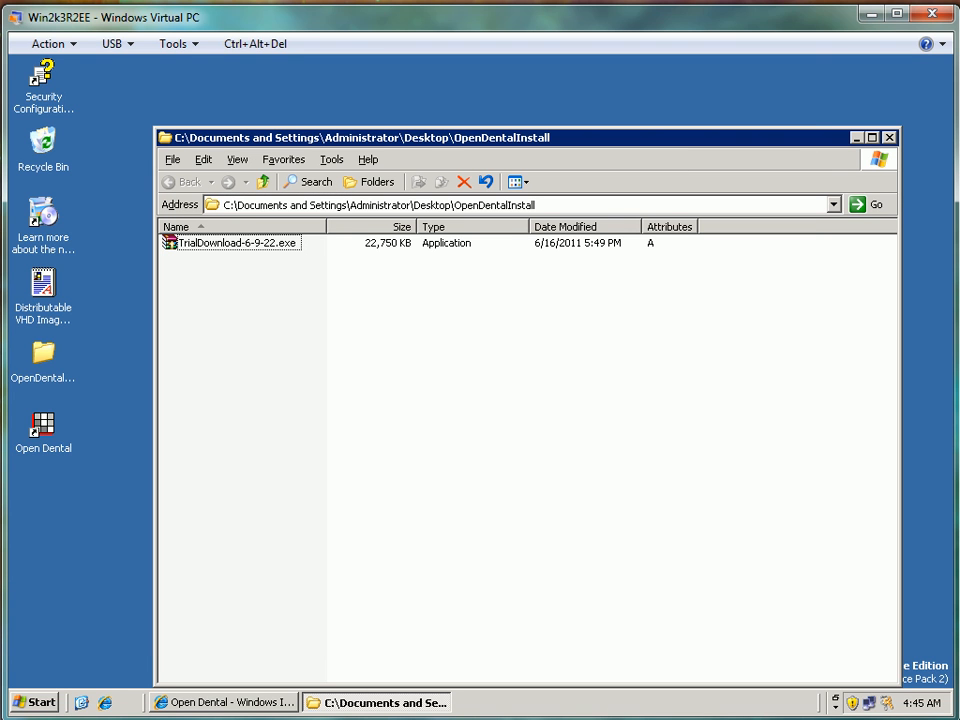
- Launch Open Dental and connect to the opendental database on localhost as root, with the Choose Database window turned off for startup
{"action": "double_click", "coordinate": [43, 427]}
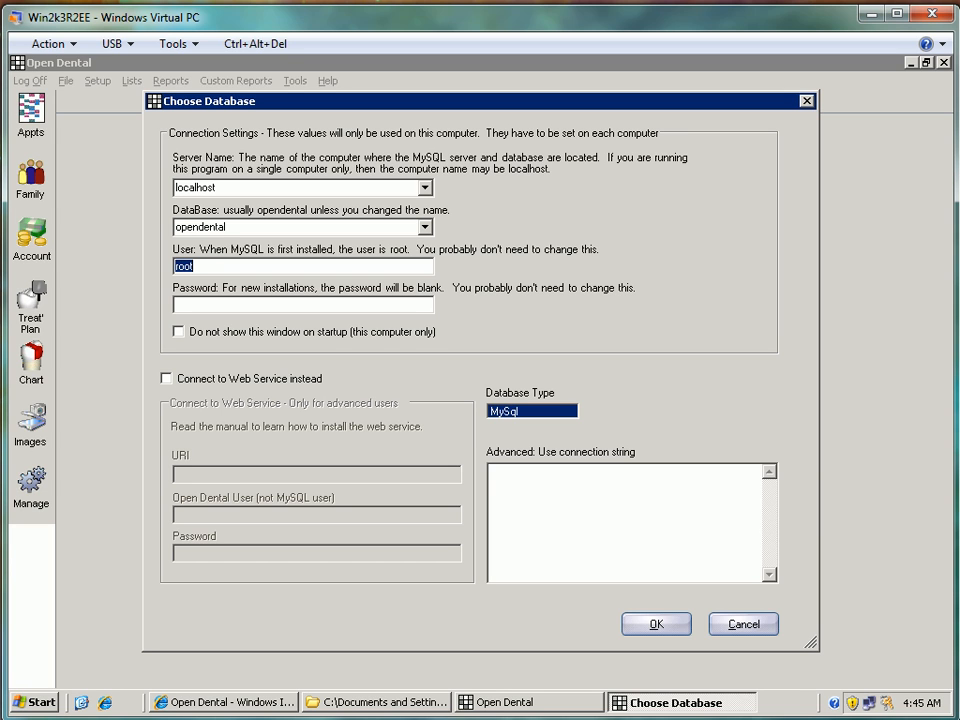
{"action": "left_click", "coordinate": [425, 188]}
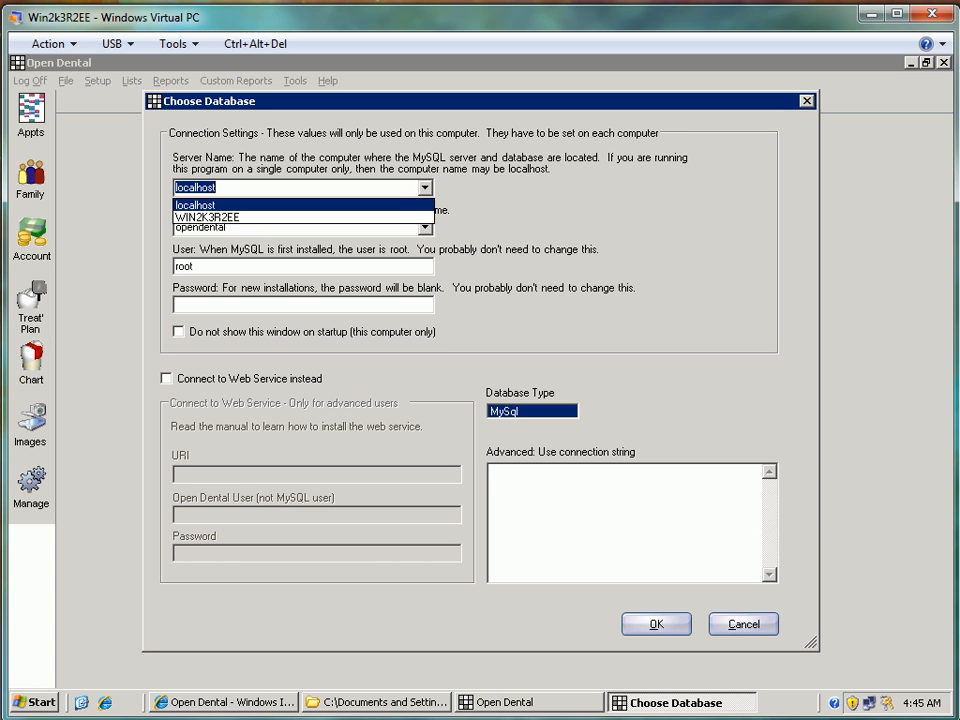
{"action": "left_click", "coordinate": [303, 205]}
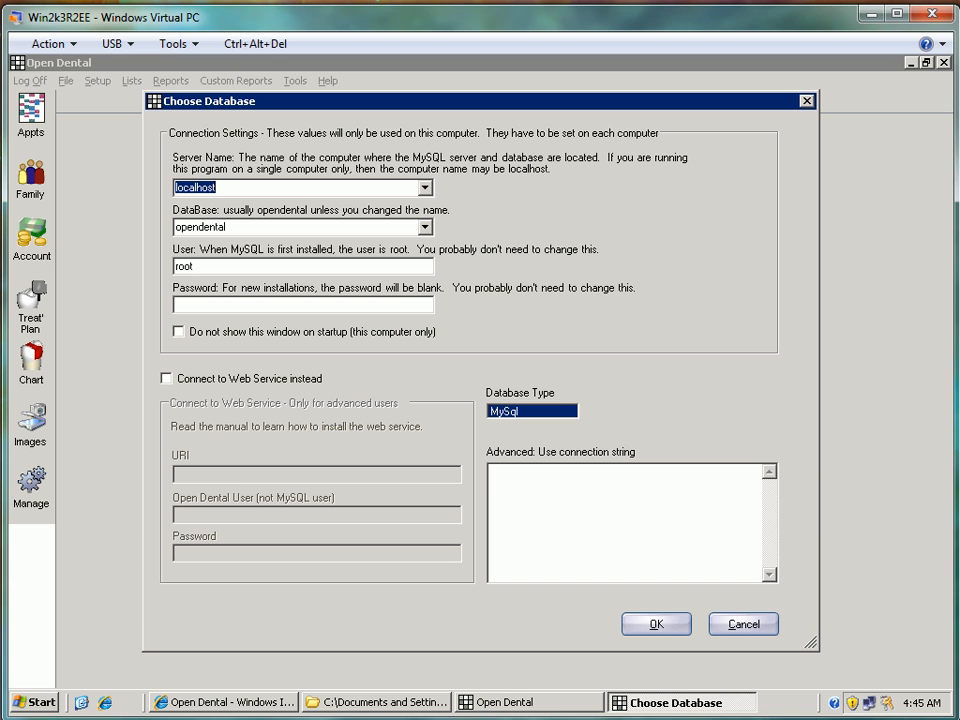
{"action": "left_click", "coordinate": [425, 228]}
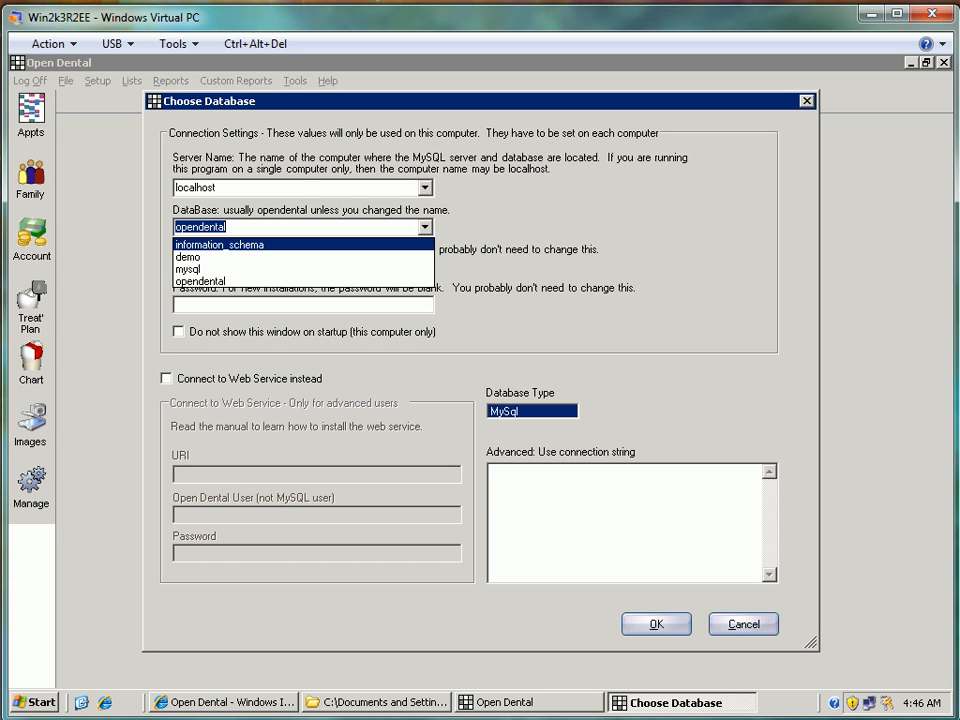
{"action": "left_click", "coordinate": [425, 228]}
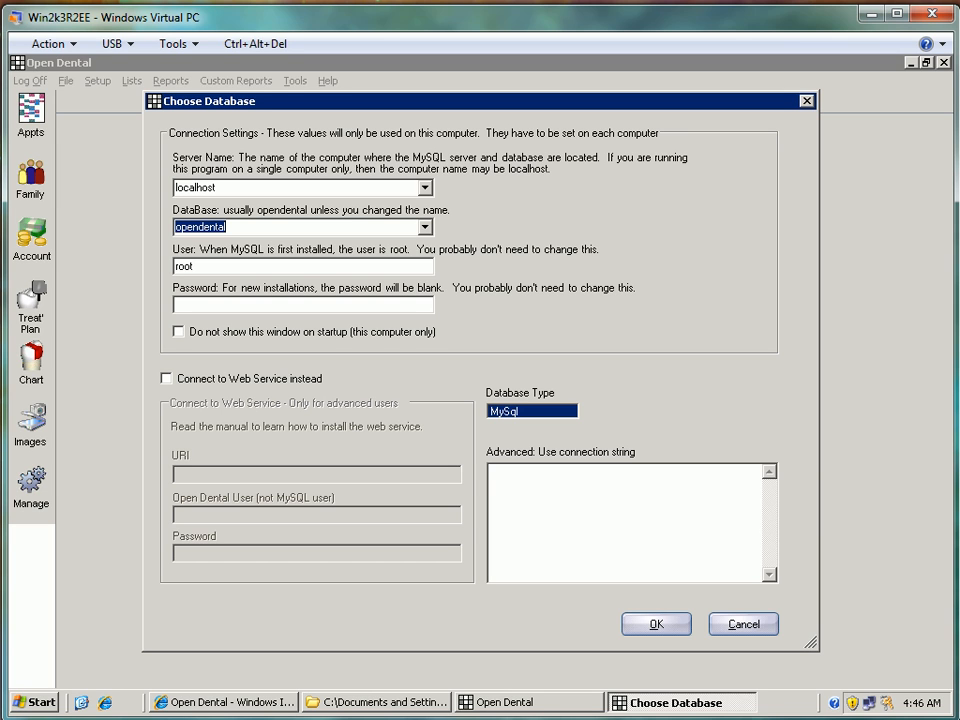
{"action": "left_click", "coordinate": [179, 332]}
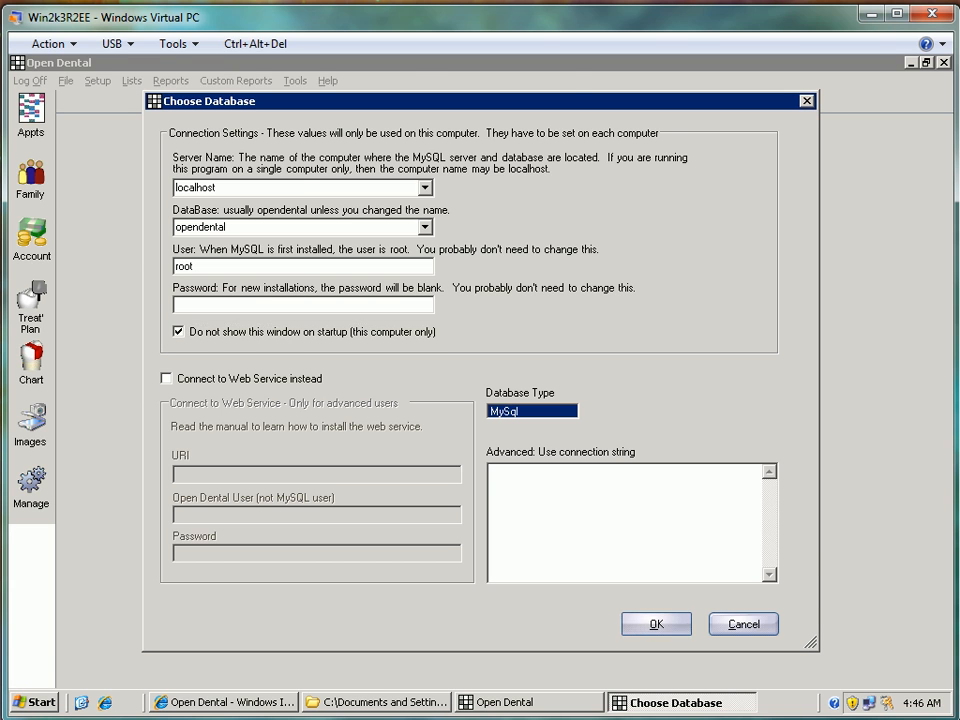
{"action": "key", "text": "Return"}
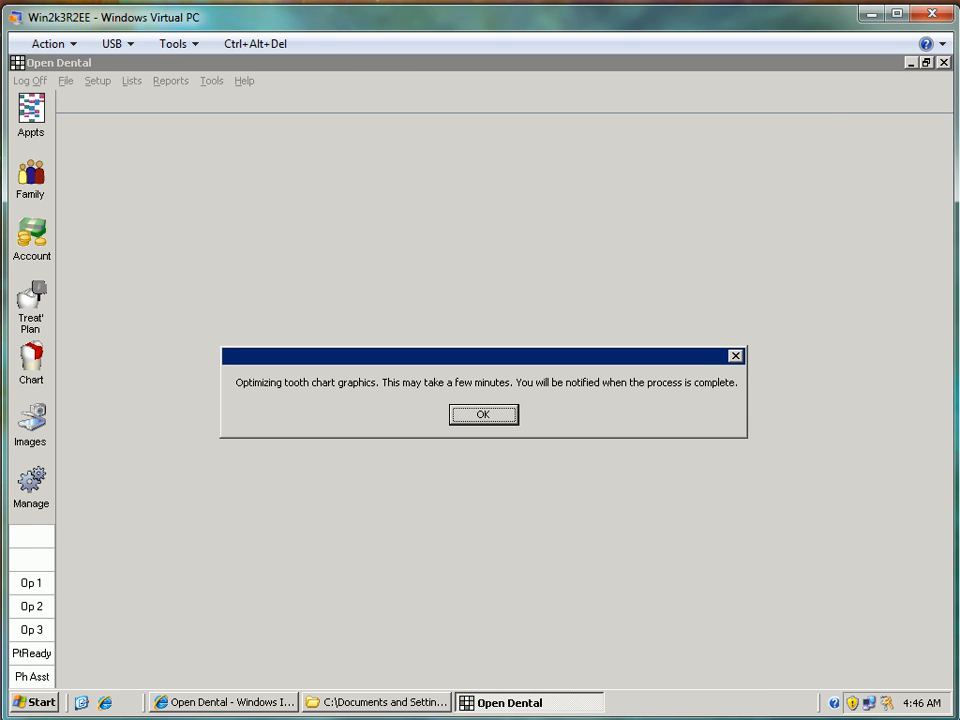
{"action": "key", "text": "Return"}
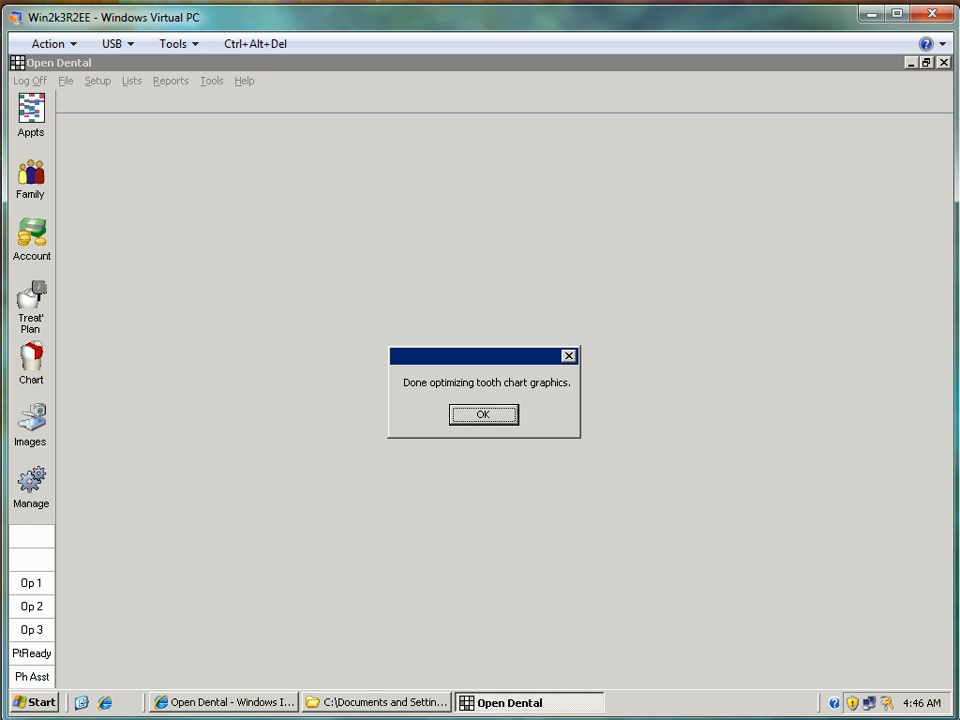
{"action": "key", "text": "Return"}
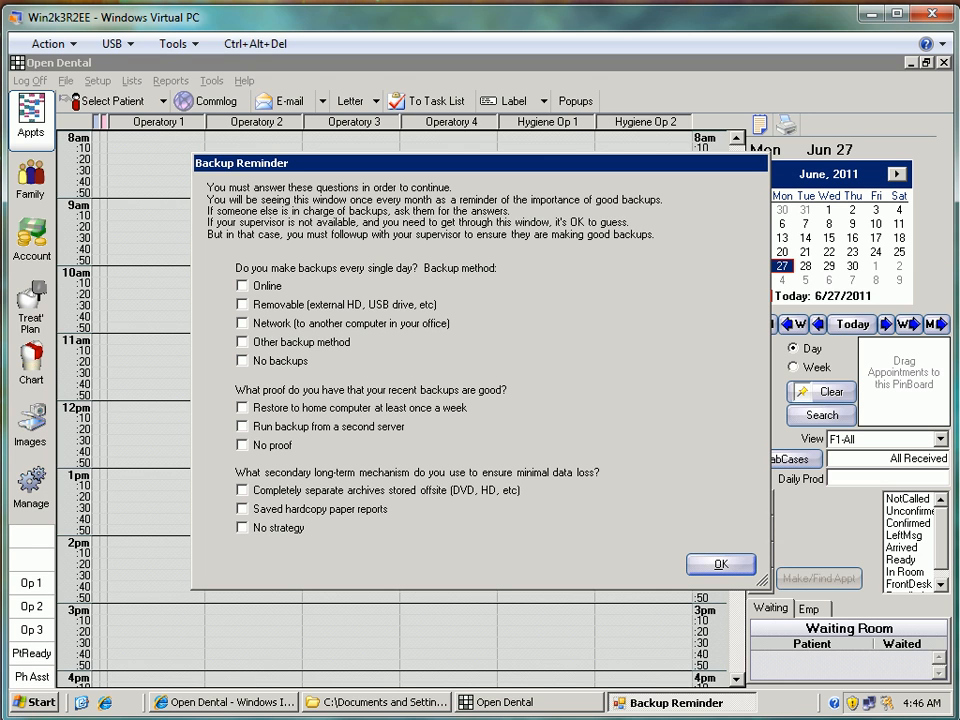
- Try to submit the backup reminder with No backups, No proof and No strategy selected
{"action": "left_click", "coordinate": [242, 361]}
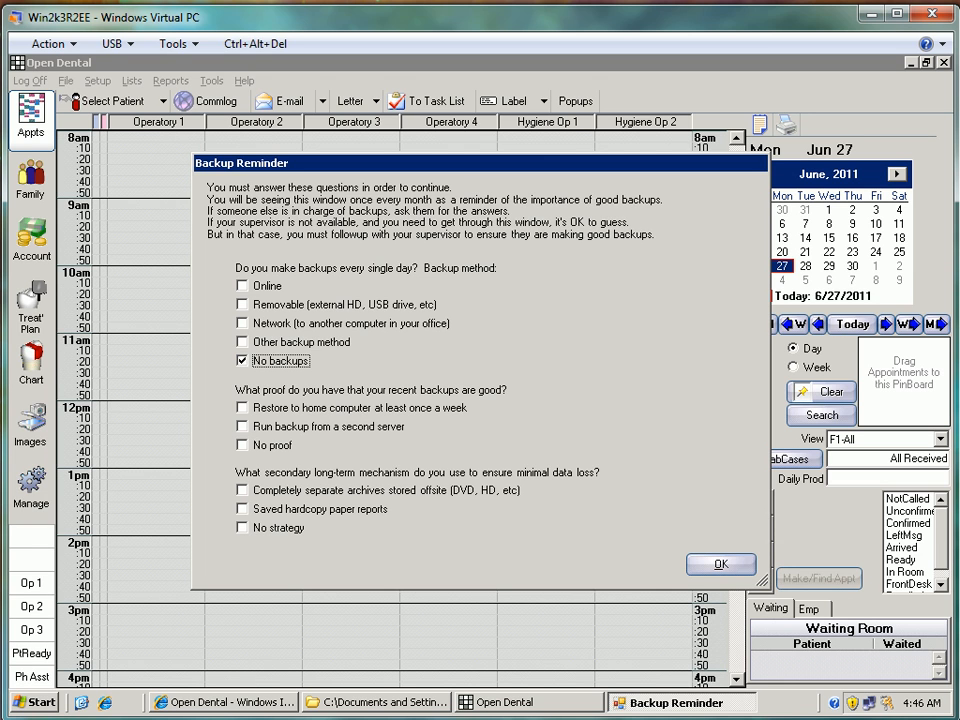
{"action": "left_click", "coordinate": [242, 445]}
{"action": "left_click", "coordinate": [242, 528]}
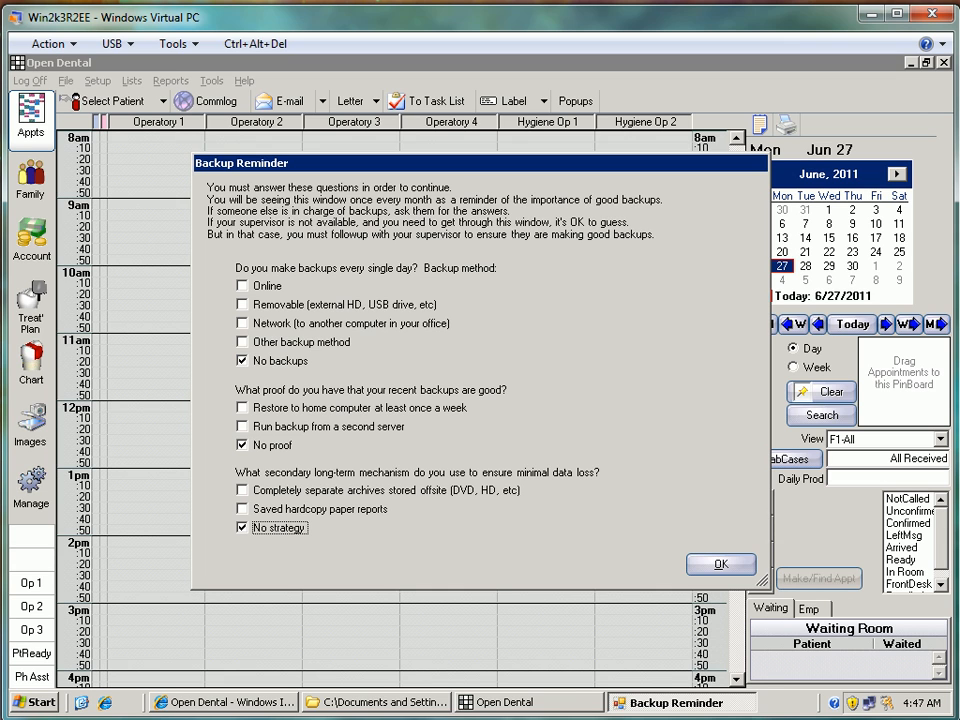
{"action": "left_click", "coordinate": [721, 564]}
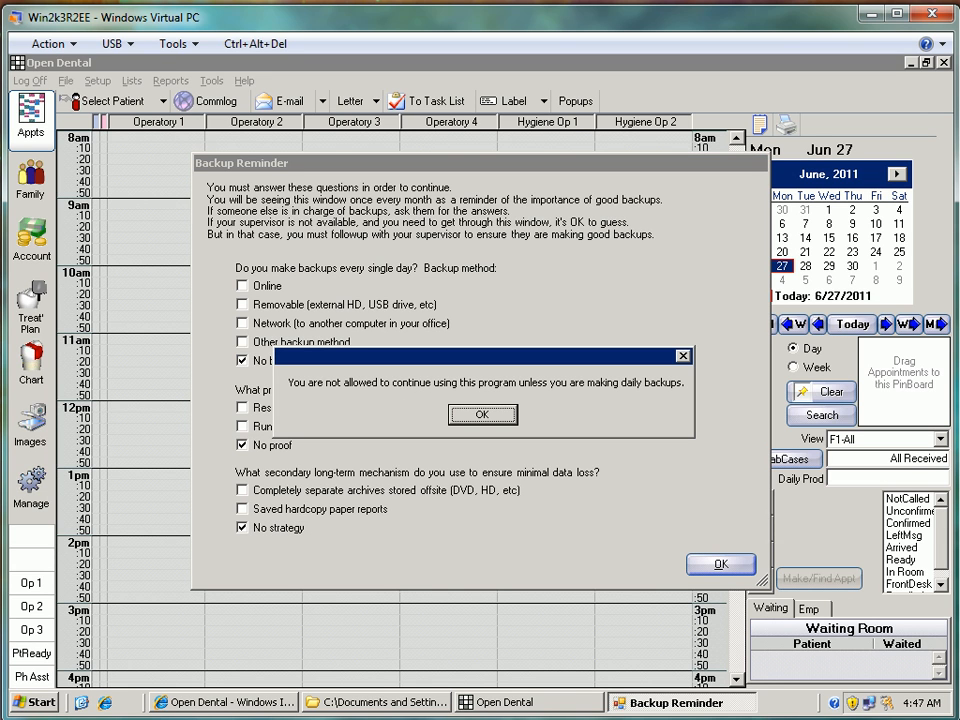
{"action": "key", "text": "Return"}
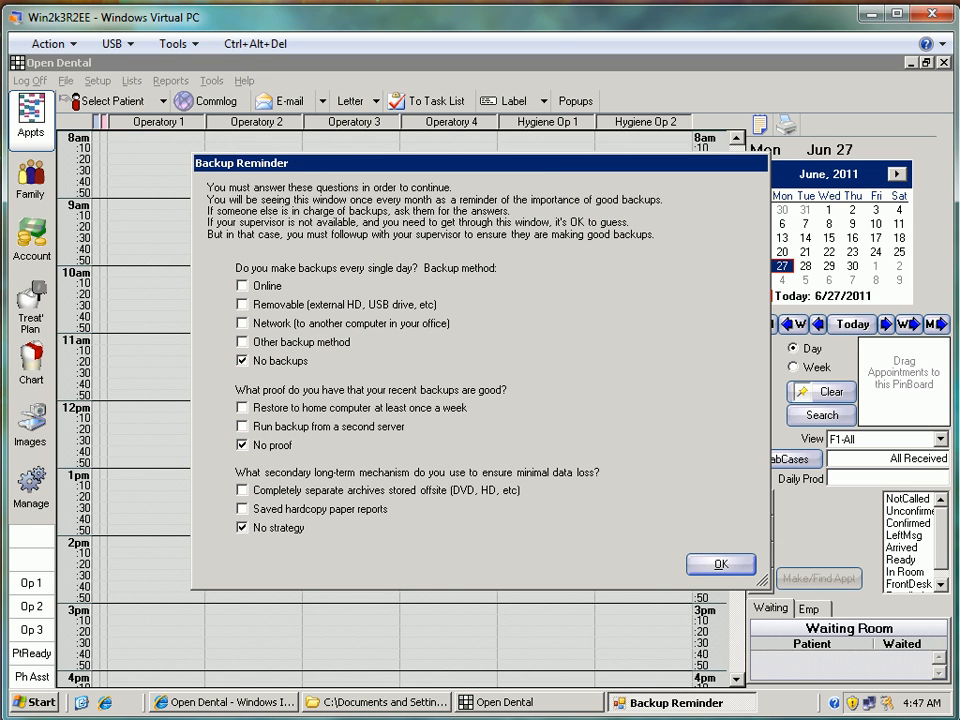
- Change the daily backup method from No backups to Removable (external HD, USB drive, etc) only, and try submitting the backup reminder
{"action": "left_click", "coordinate": [242, 286]}
{"action": "left_click", "coordinate": [242, 286]}
{"action": "left_click", "coordinate": [242, 323]}
{"action": "left_click", "coordinate": [242, 361]}
{"action": "left_click", "coordinate": [242, 304]}
{"action": "left_click", "coordinate": [242, 323]}
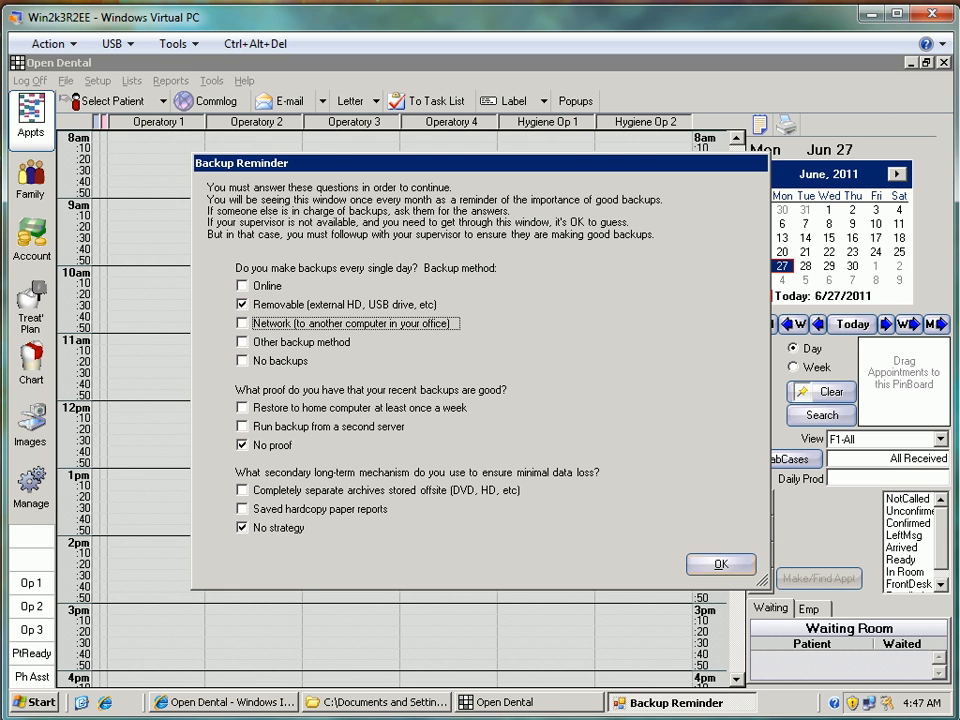
{"action": "key", "text": "Return"}
{"action": "key", "text": "Return"}
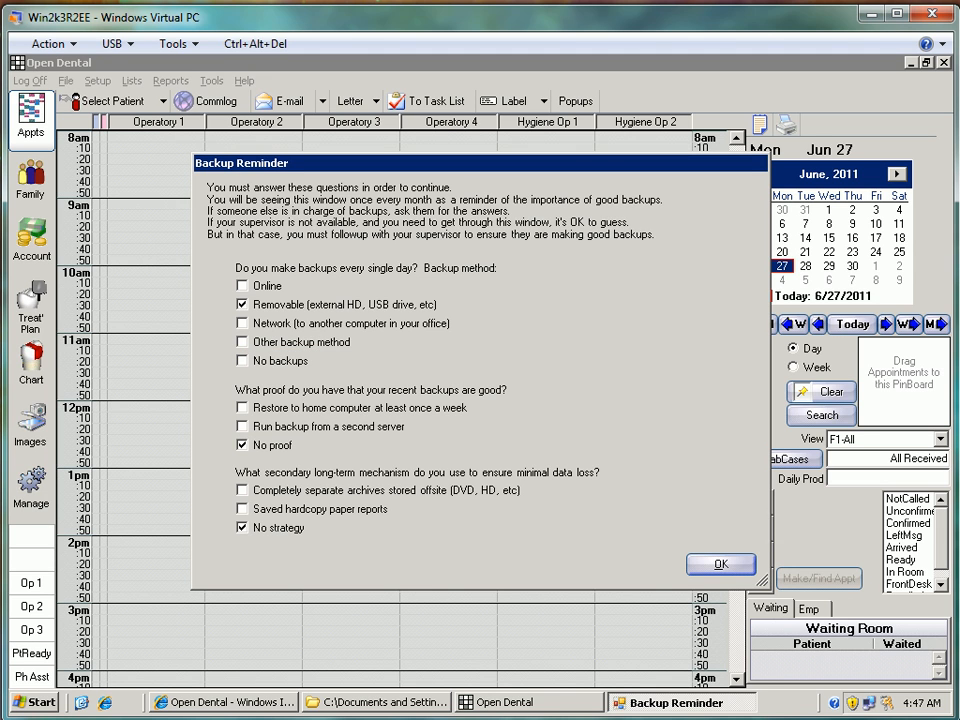
- Answer the proof question with weekly restore to home computer and the long-term question with completely separate offsite archives only, and submit the reminder
{"action": "left_click", "coordinate": [242, 408]}
{"action": "left_click", "coordinate": [242, 445]}
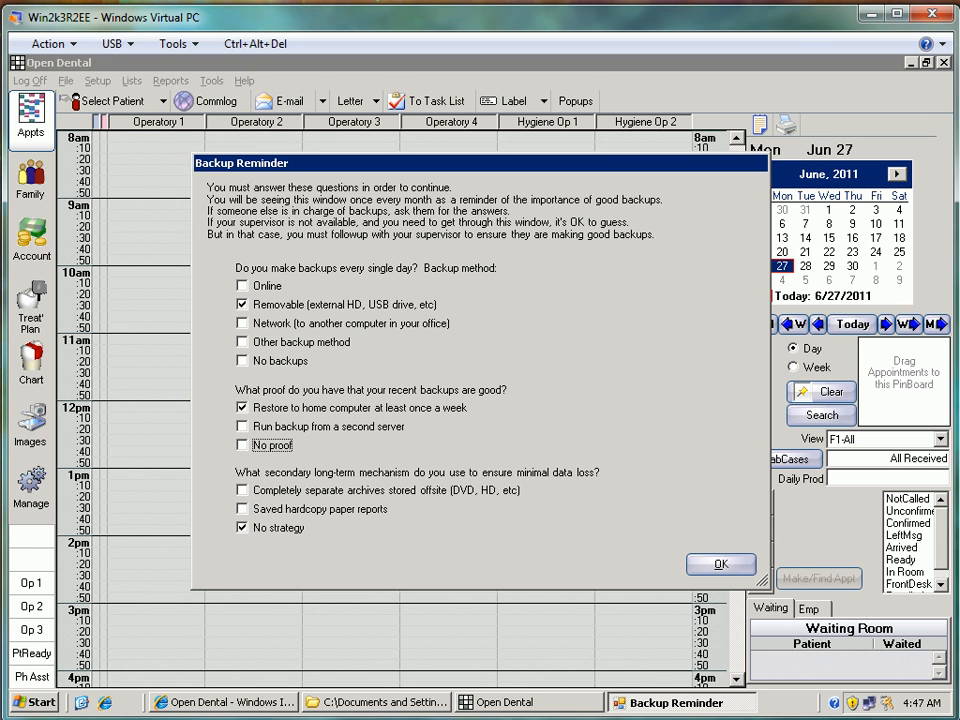
{"action": "left_click", "coordinate": [242, 490]}
{"action": "left_click", "coordinate": [242, 527]}
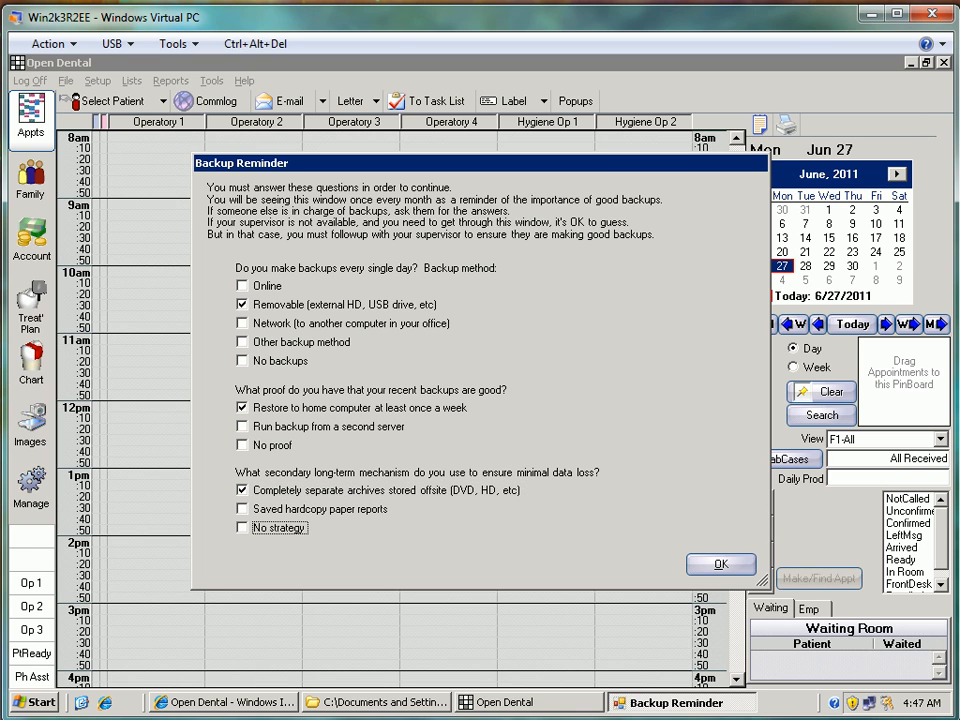
{"action": "left_click", "coordinate": [721, 564]}
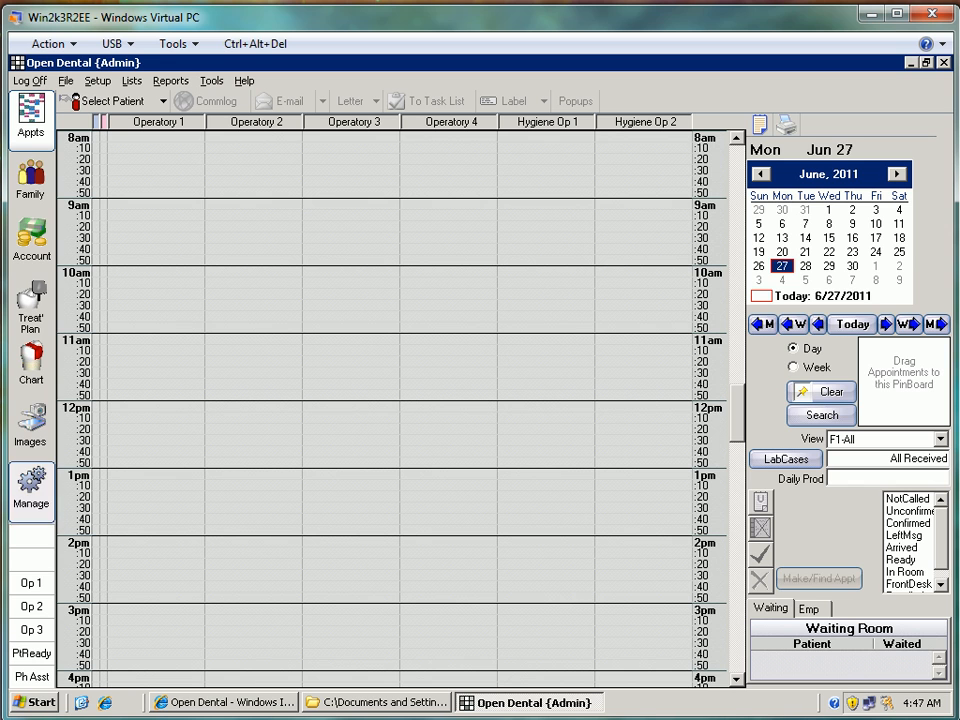
- Open the Manage module
{"action": "left_click", "coordinate": [30, 485]}
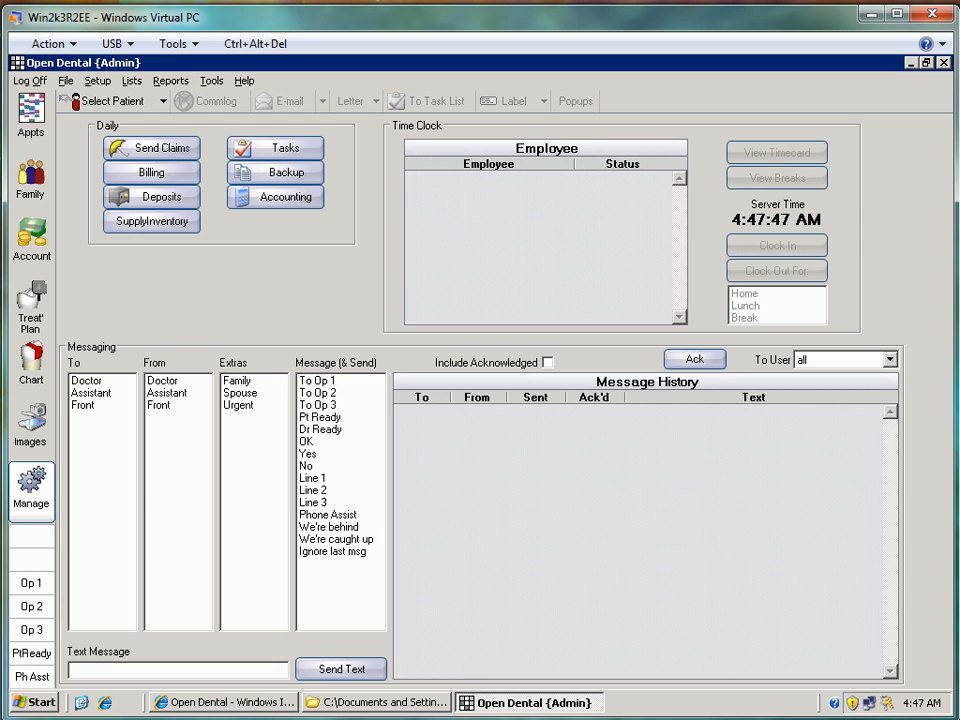